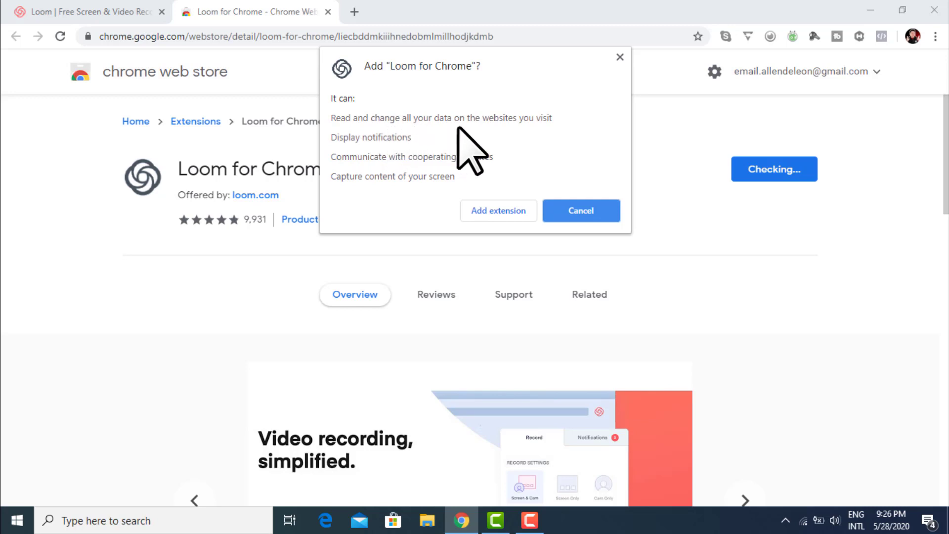
Step: Add the Loom for Chrome extension to the browser and dismiss the installation notice
left_click(486, 211)
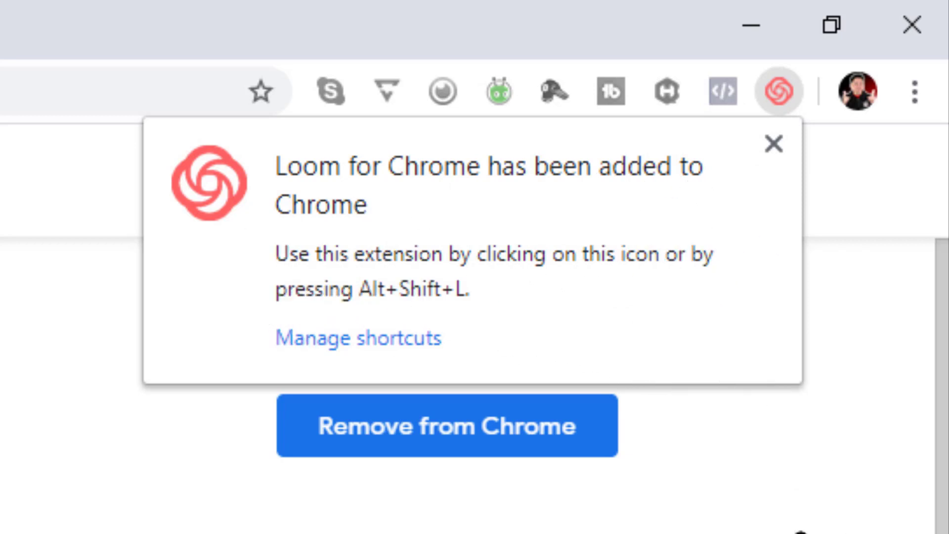
left_click(773, 143)
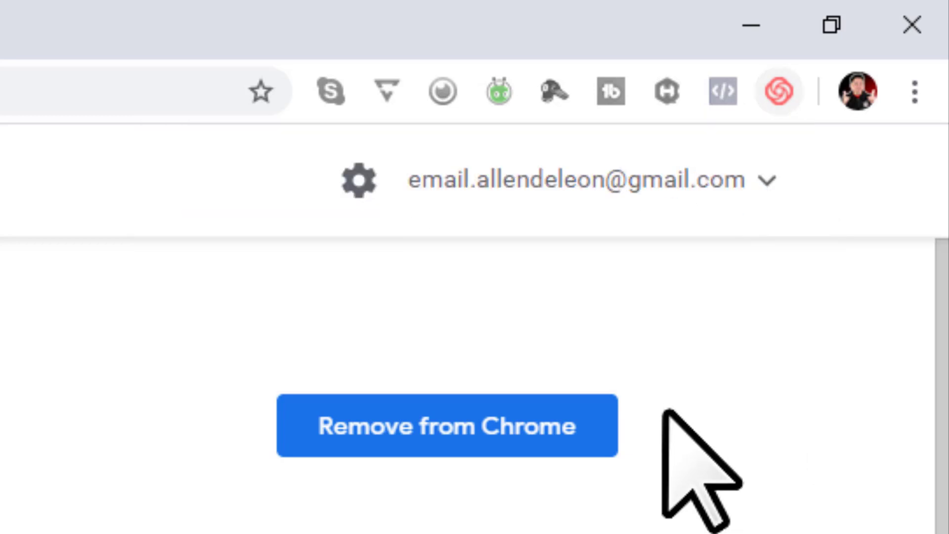
left_click(398, 426)
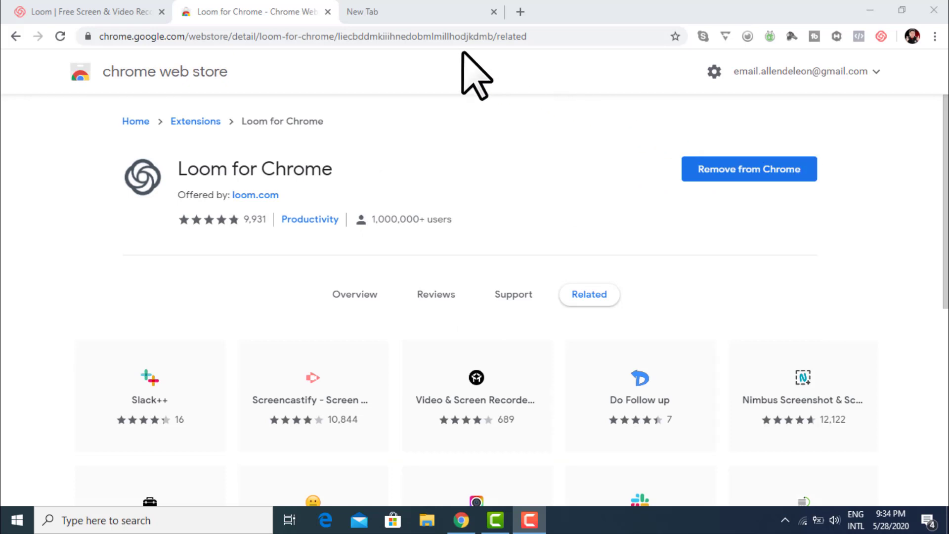
Step: Open the Loom recorder on the Loom welcome page and move the camera bubble higher on the page
left_click(72, 10)
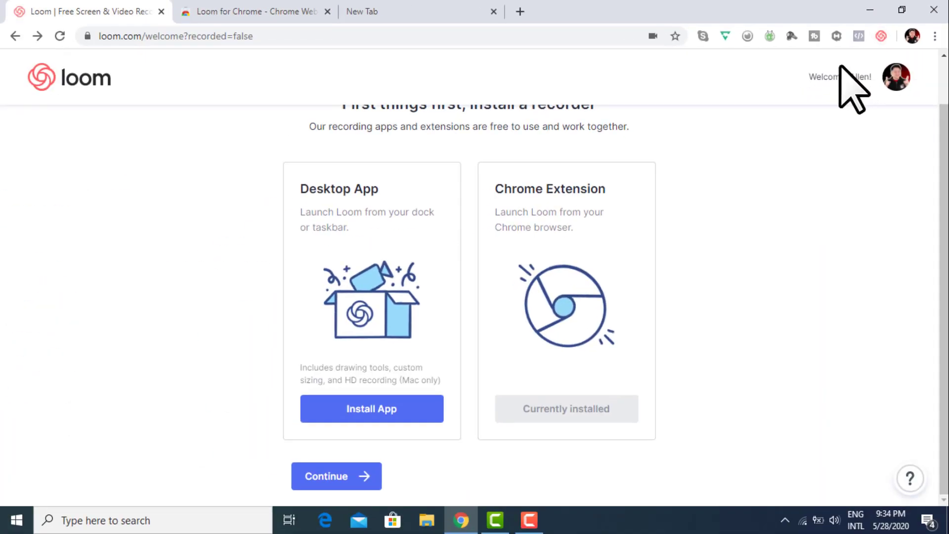
left_click(881, 36)
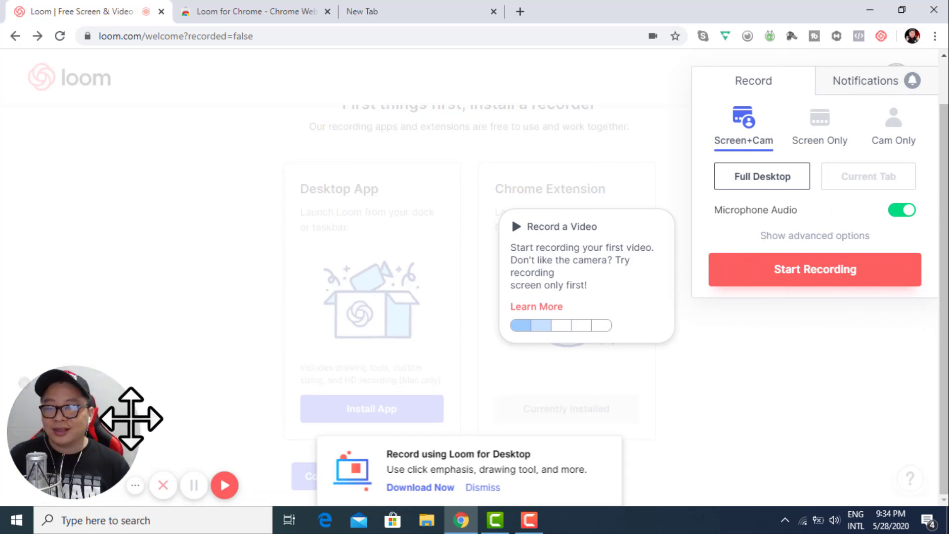
mouse_move(133, 421)
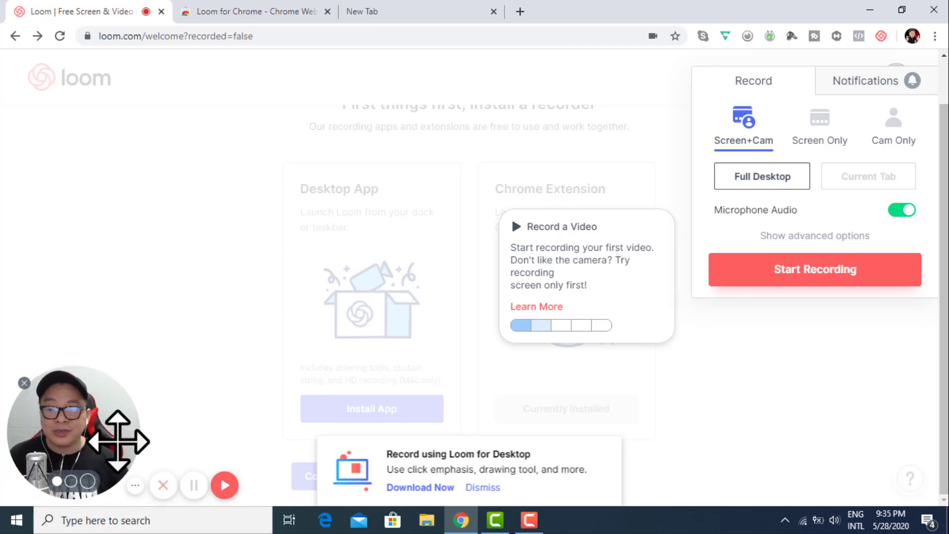
left_click_drag(135, 400, 229, 207)
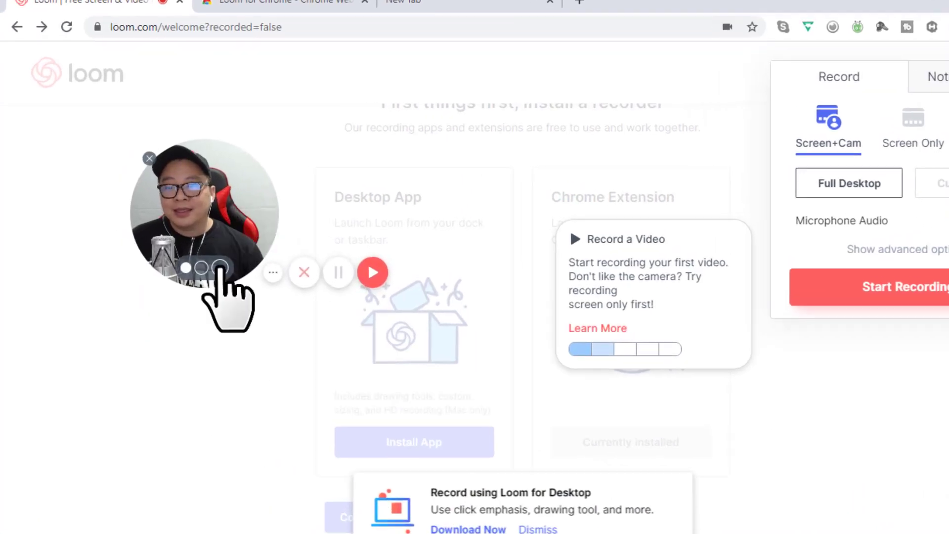
Step: Try the medium and largest camera bubble sizes, return it to the smallest size, and reposition it
left_click(286, 331)
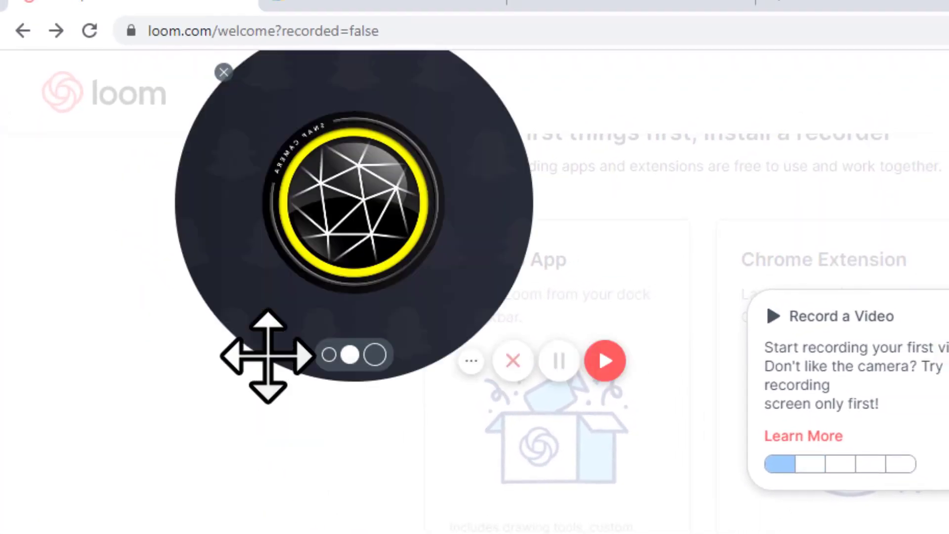
left_click_drag(382, 207, 335, 365)
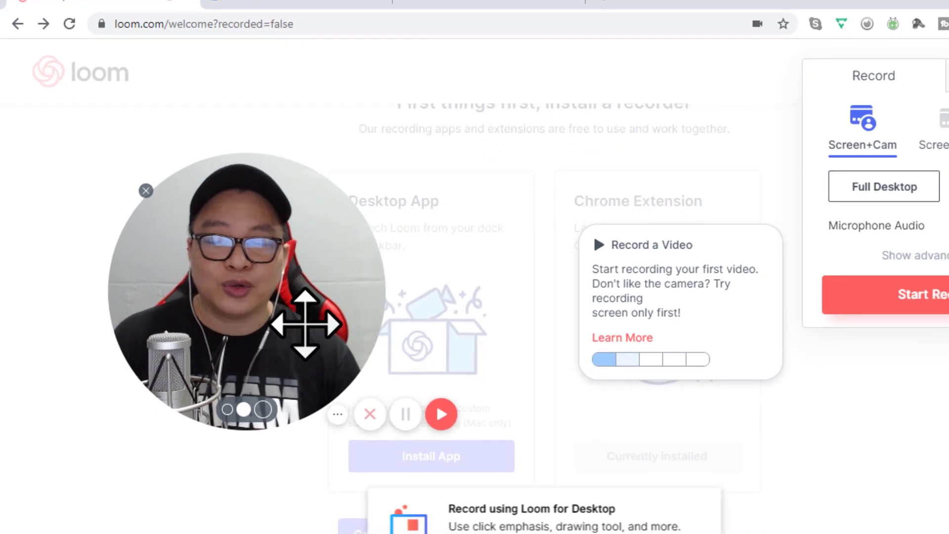
left_click(264, 410)
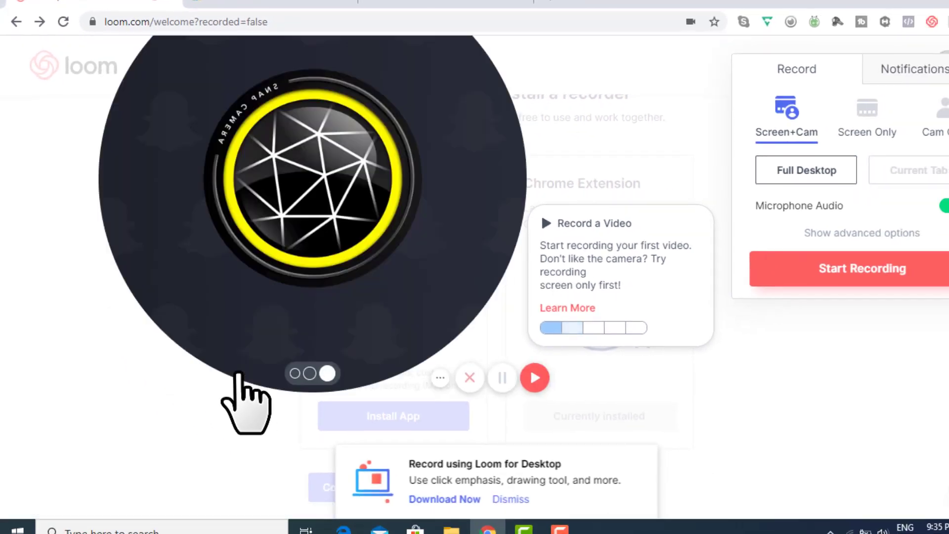
left_click_drag(309, 191, 307, 302)
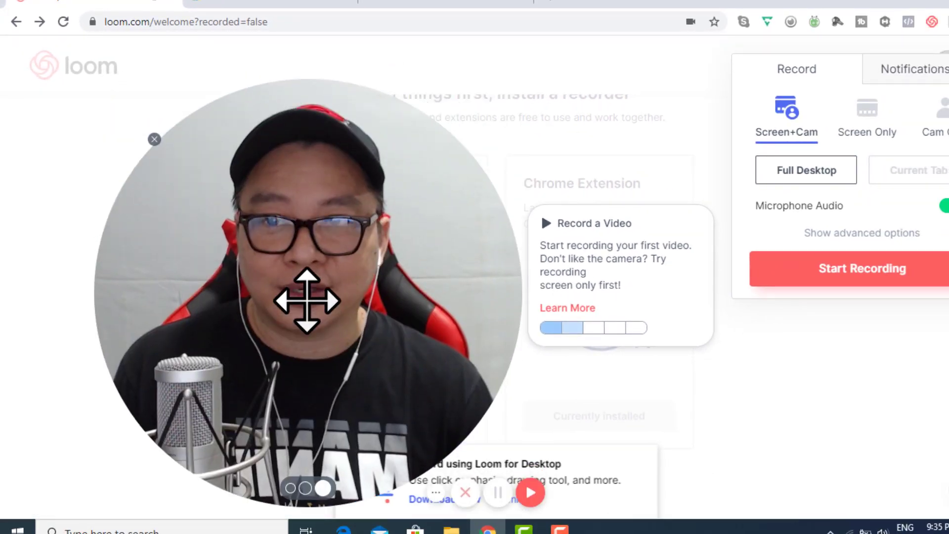
left_click(289, 488)
left_click_drag(169, 413, 206, 267)
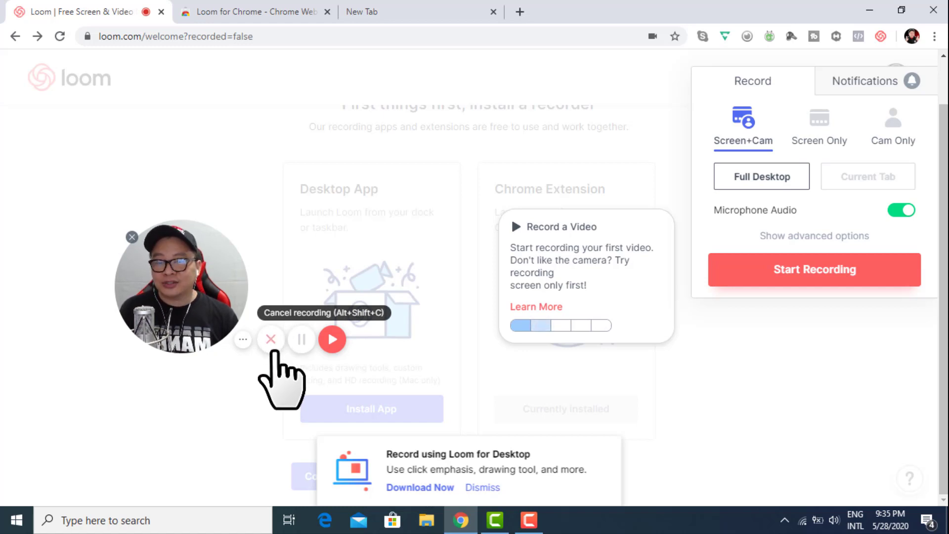
Step: Request cancelling the recording, decline the confirmation, and shift the camera bubble slightly lower
left_click(271, 339)
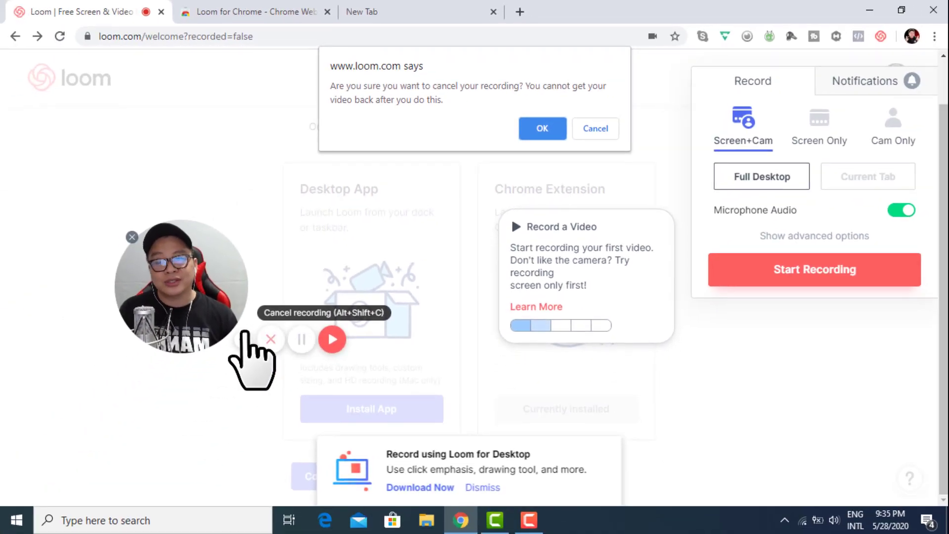
left_click(594, 129)
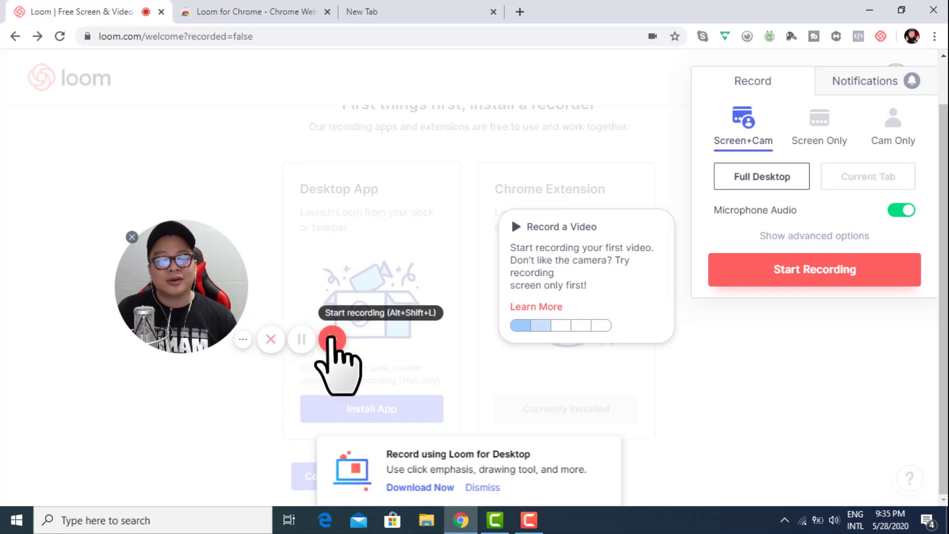
left_click_drag(175, 303, 169, 318)
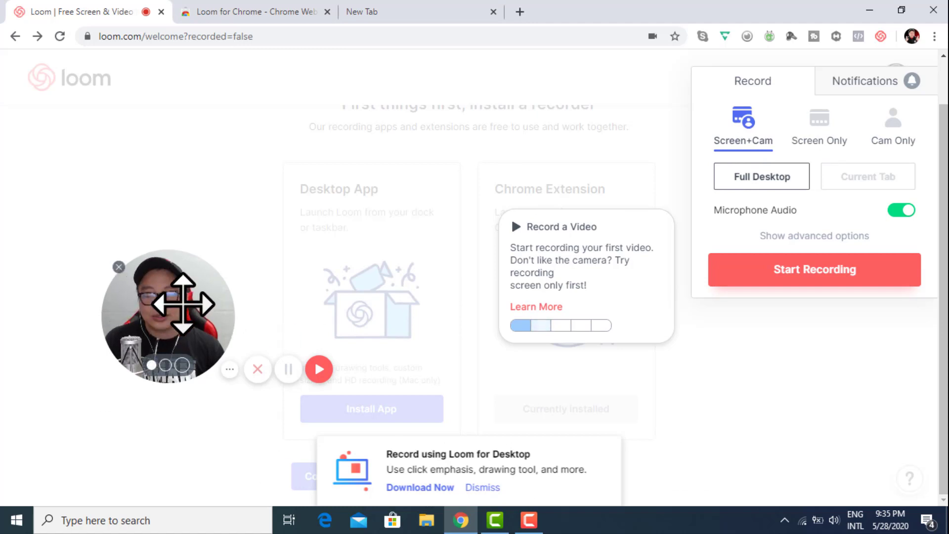
Step: Preview the Screen Only and Cam Only modes, returning to Screen+Cam with microphone audio on
left_click(823, 121)
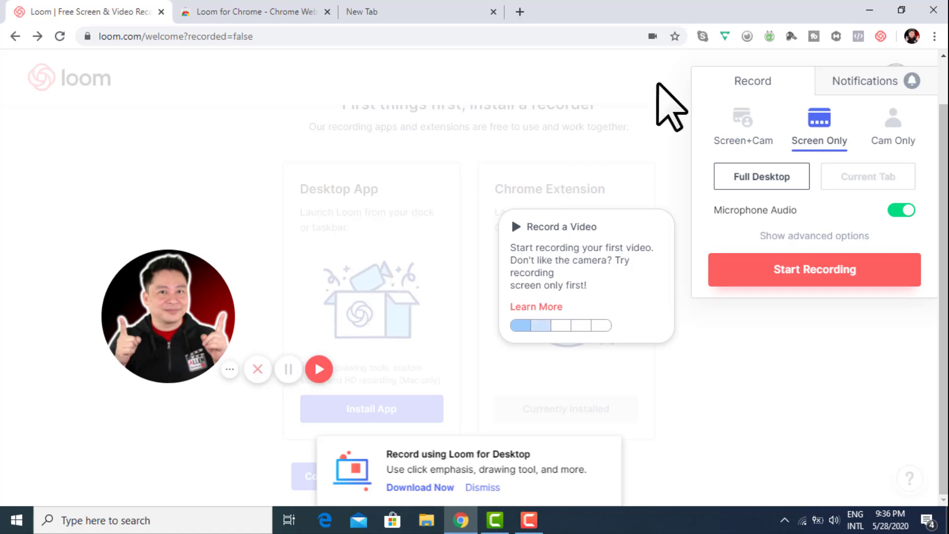
left_click(891, 121)
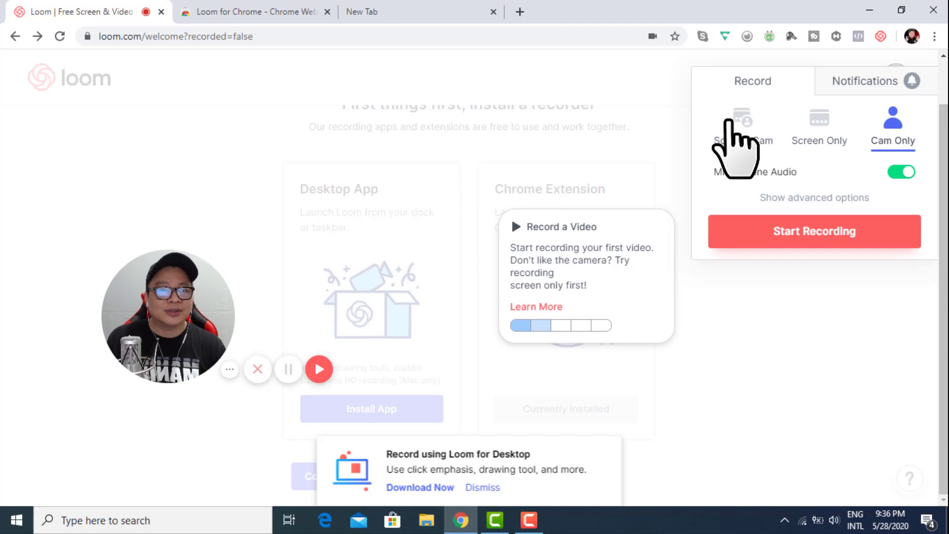
left_click(735, 148)
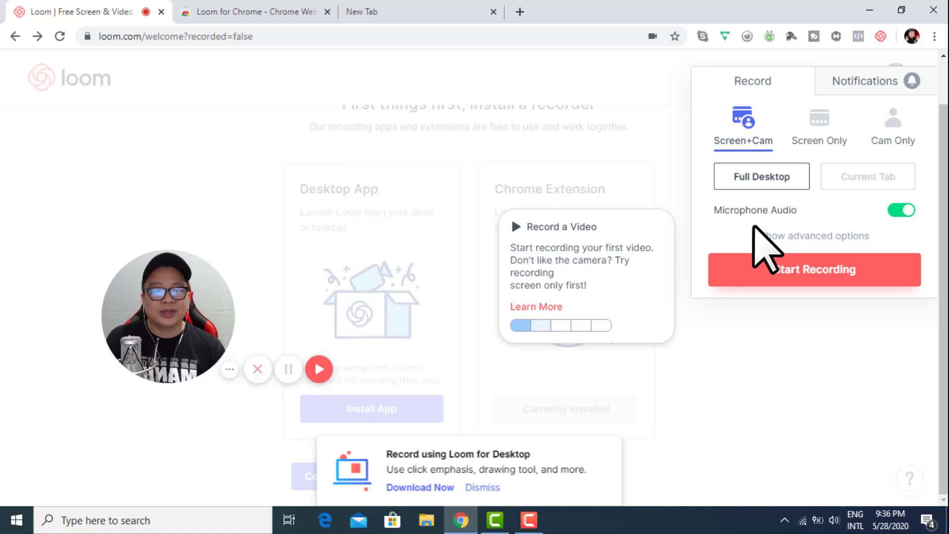
left_click(898, 210)
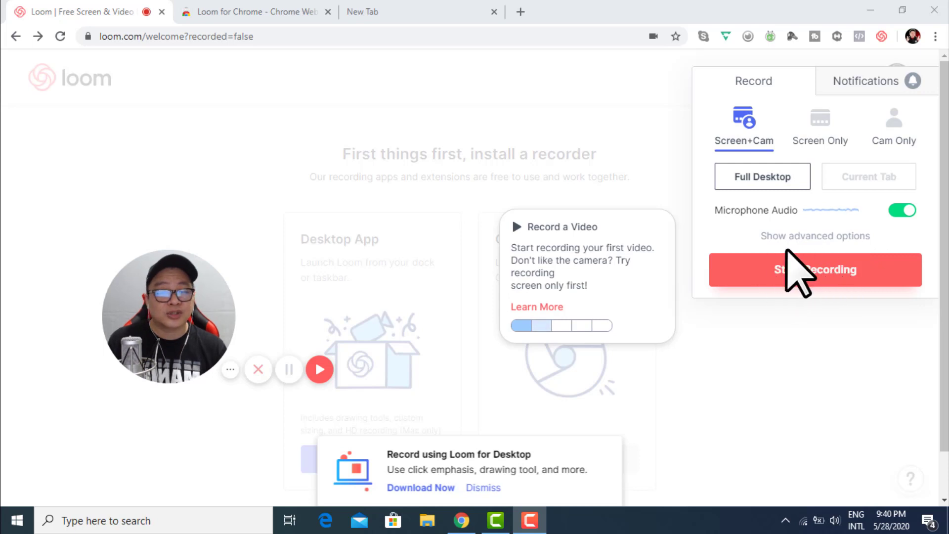
Step: Show the advanced recording options and examine the available camera and microphone sources without changing the selection
left_click(827, 237)
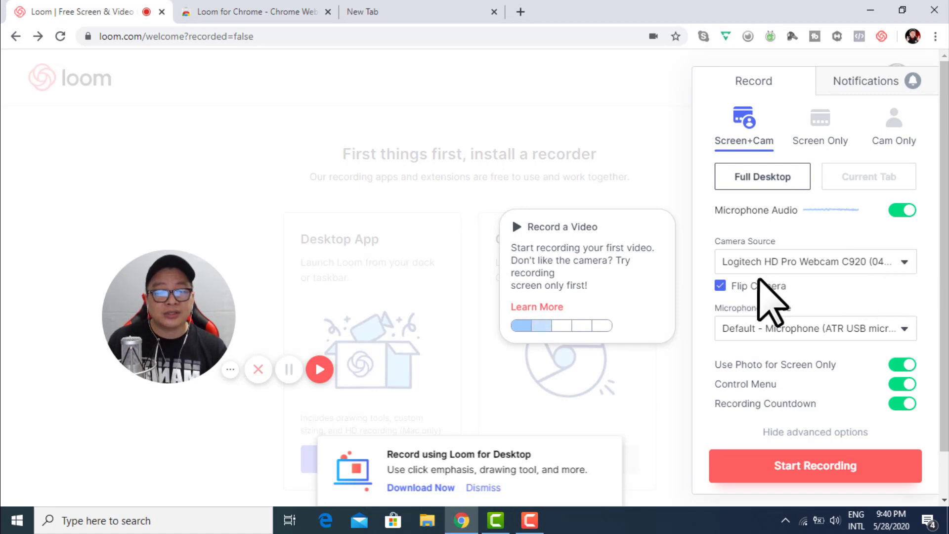
left_click(906, 264)
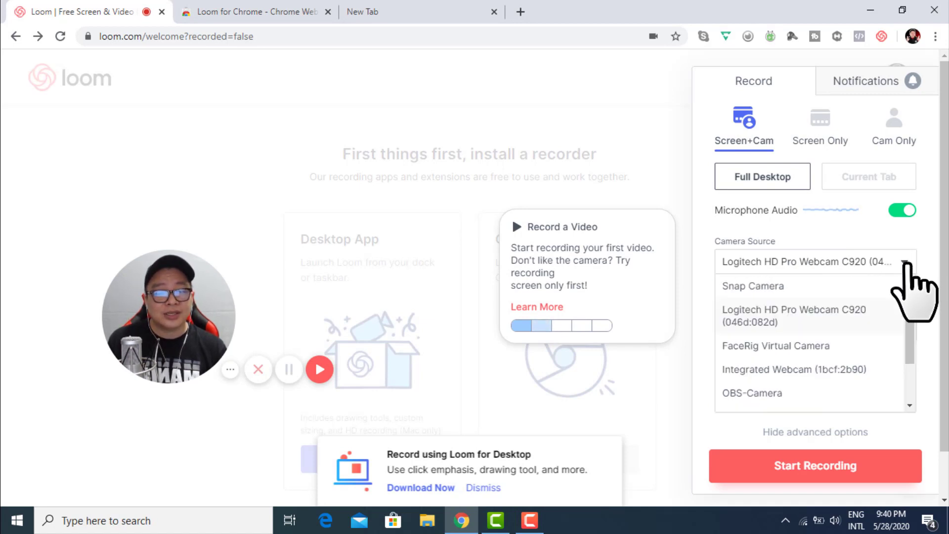
left_click(903, 264)
left_click(903, 265)
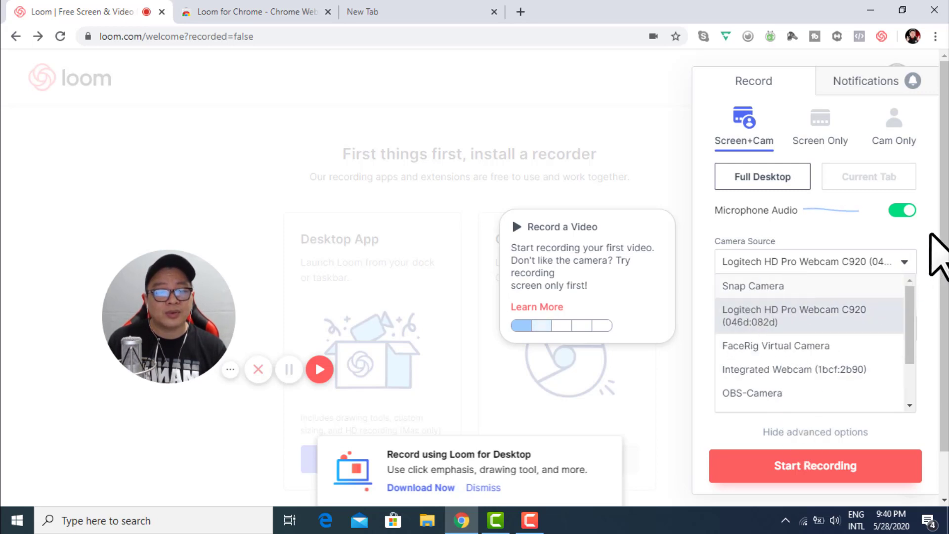
left_click(906, 261)
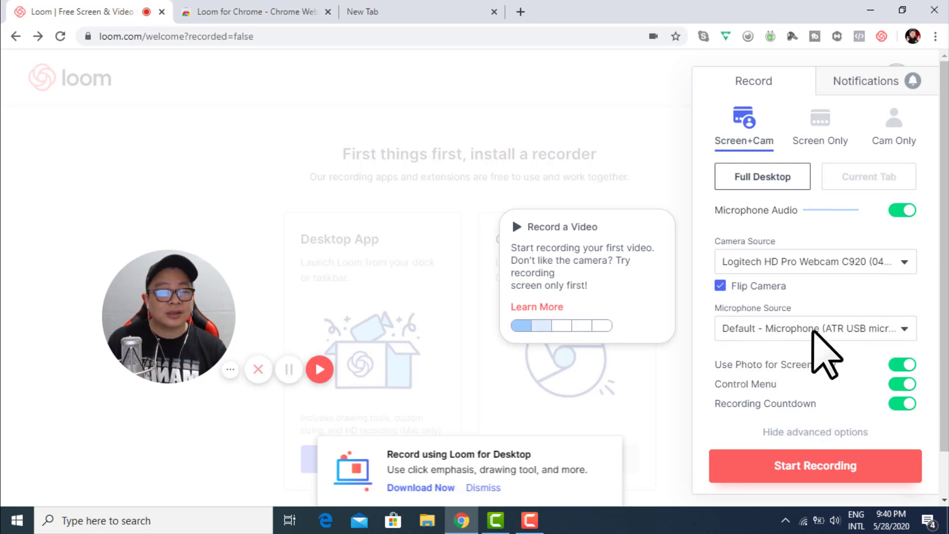
left_click(904, 329)
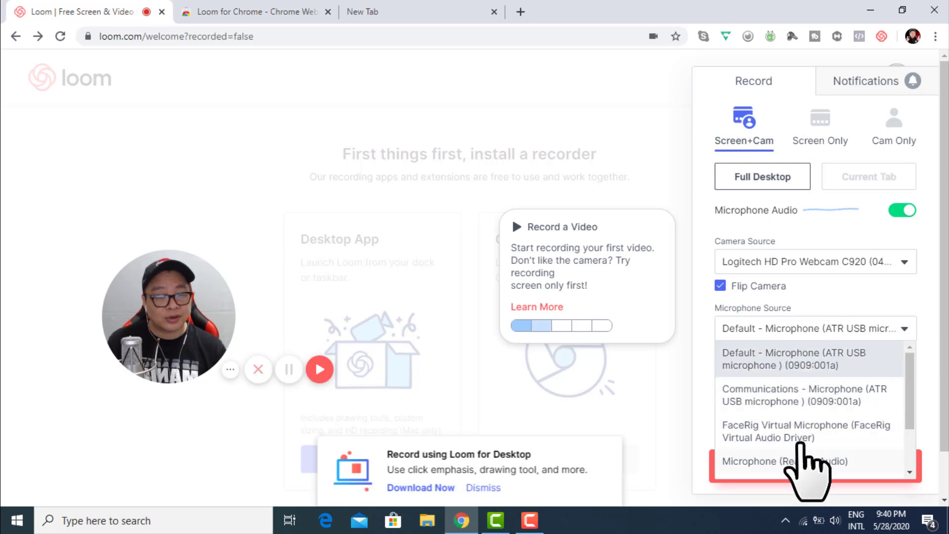
left_click(898, 290)
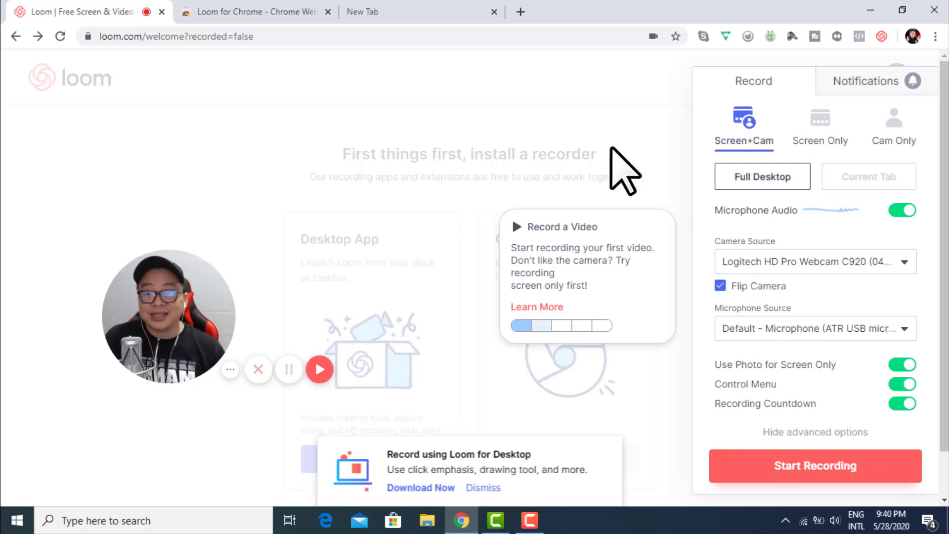
Step: Start the Screen+Cam recording and share the entire screen rather than an application window
left_click(815, 467)
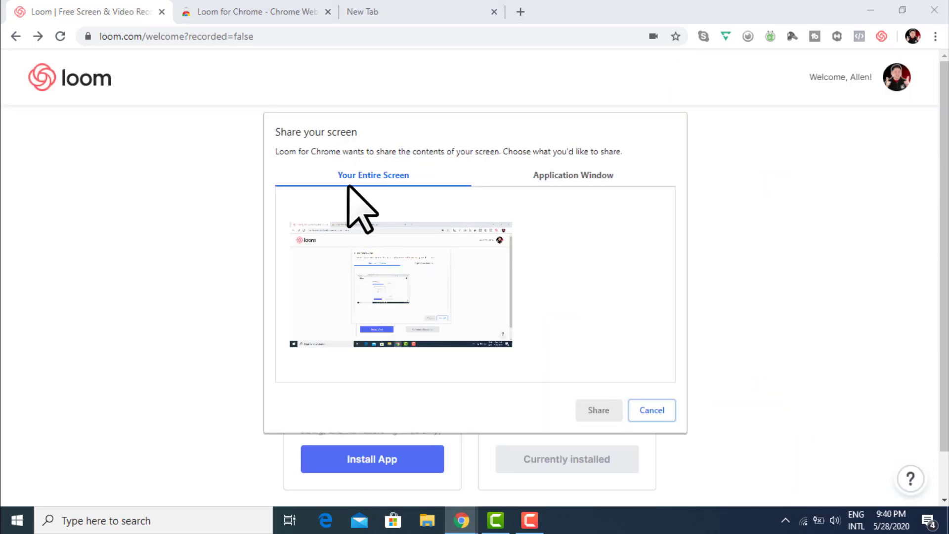
left_click(560, 177)
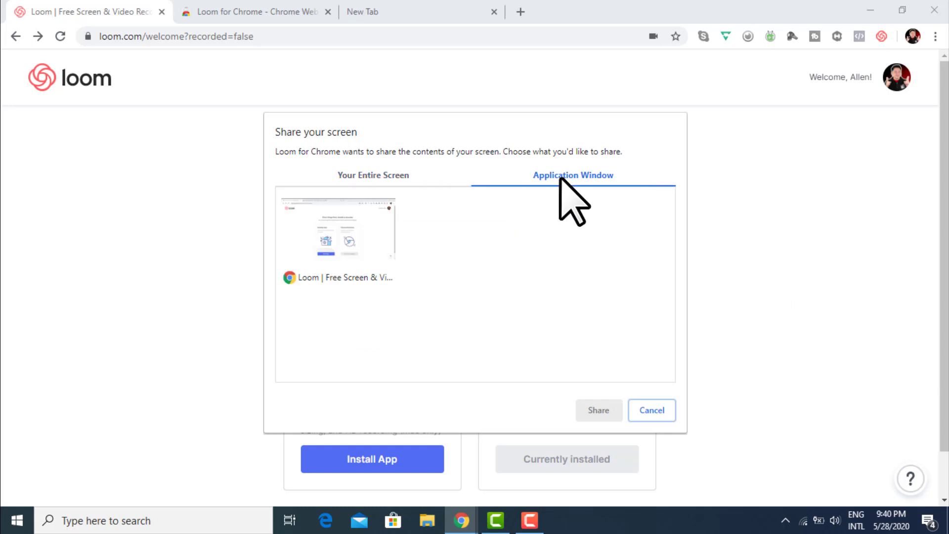
left_click(387, 175)
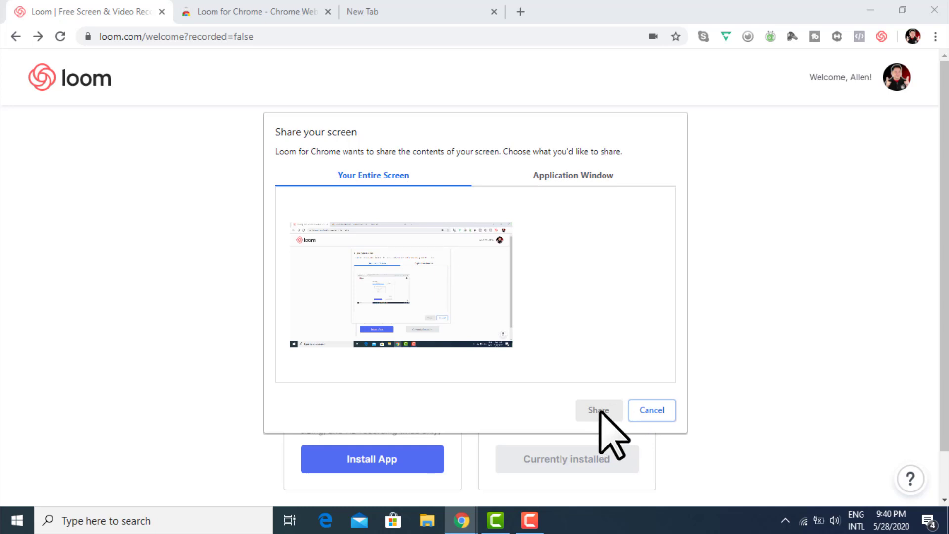
left_click(418, 304)
left_click(595, 411)
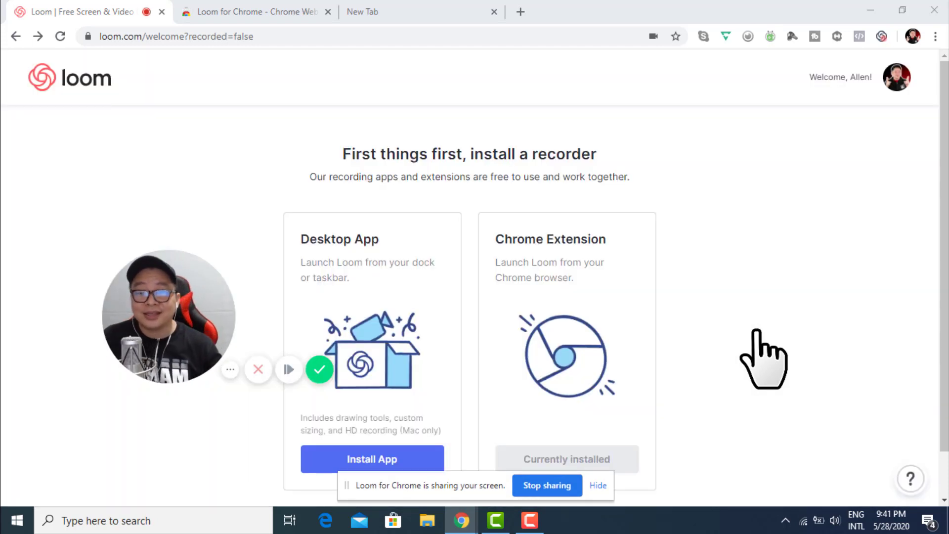
Step: Enlarge the camera bubble to the medium size and place it beside the Desktop App card during recording
mouse_move(170, 322)
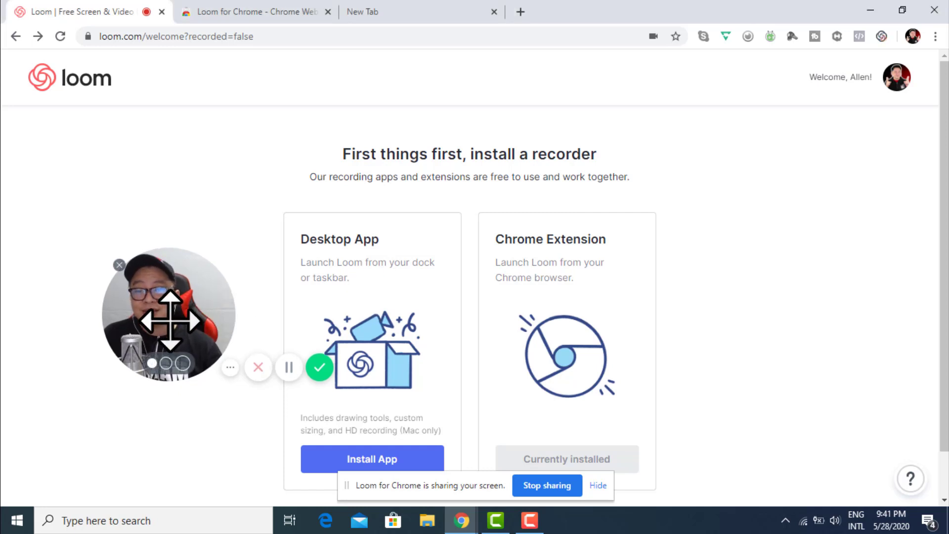
left_click_drag(170, 322, 801, 346)
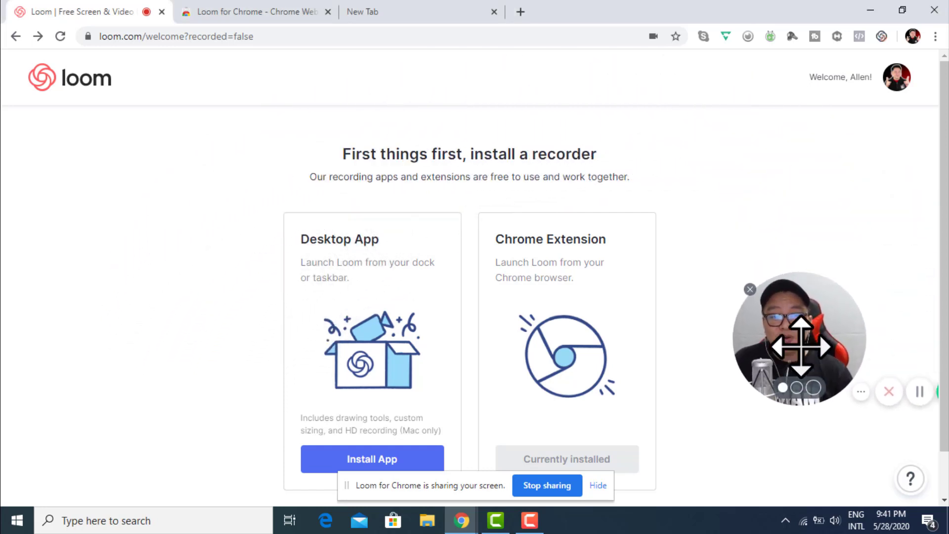
left_click(796, 387)
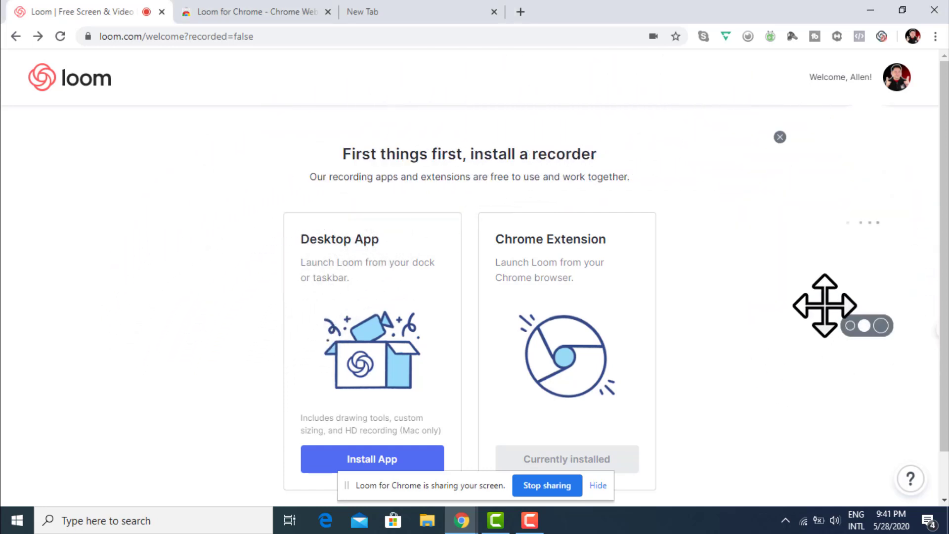
left_click_drag(881, 232, 157, 299)
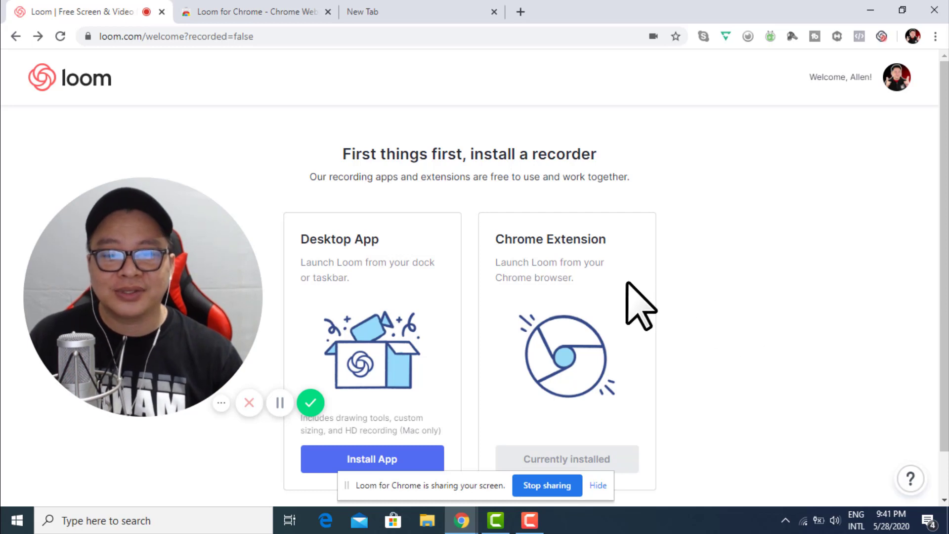
Step: End the recording by stopping the screen share, and accept the tour of Loom's editing suite and sharing options
left_click(546, 486)
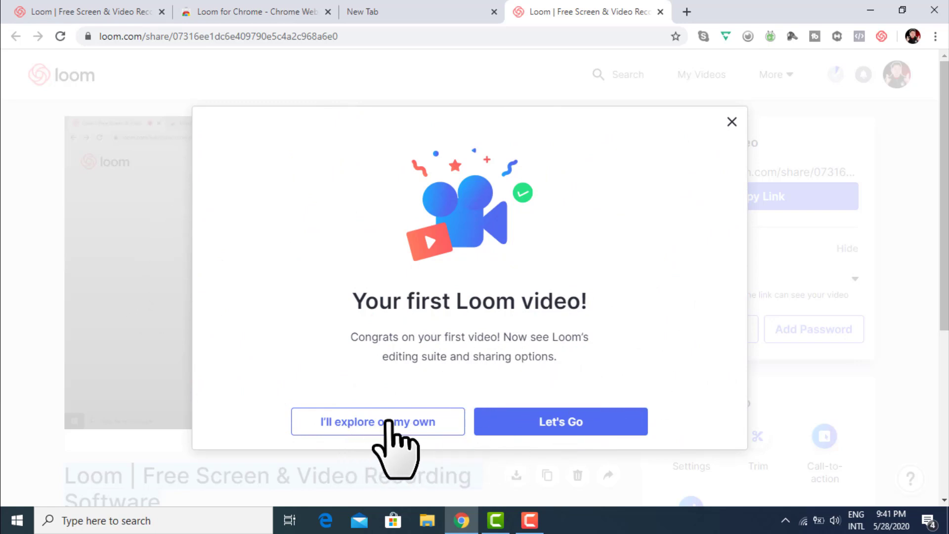
left_click(555, 421)
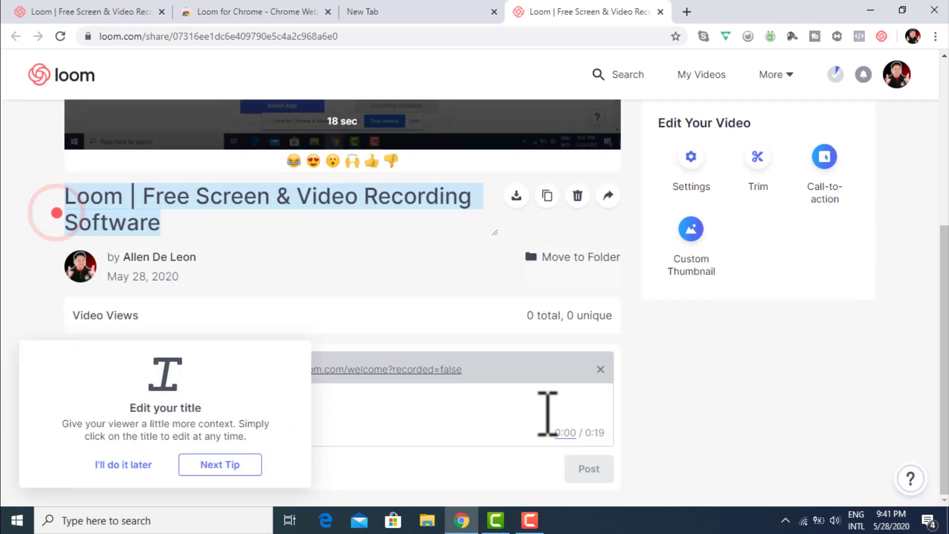
Step: Postpone the title-editing tip and return to the recorded video's player
scroll(455, 402, "up", 4)
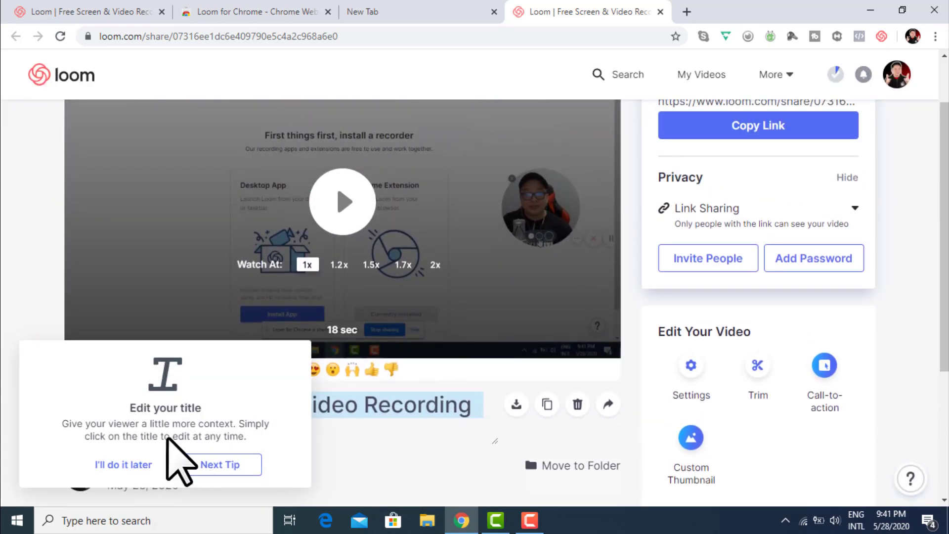
left_click(138, 467)
scroll(21, 360, "up", 2)
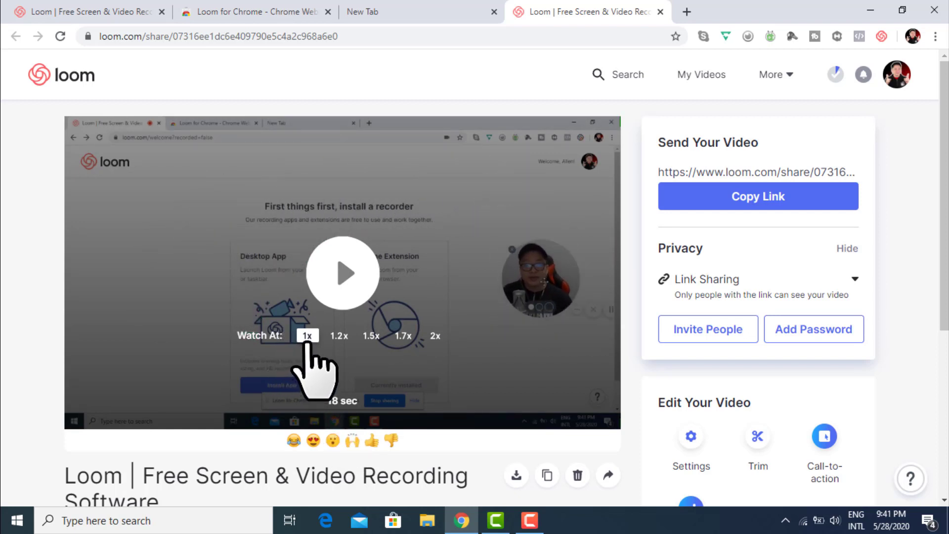
Step: Go through the video's watch speeds 1.2x, 1.5x, 1.7x and 2x, and return to 1x
left_click(339, 335)
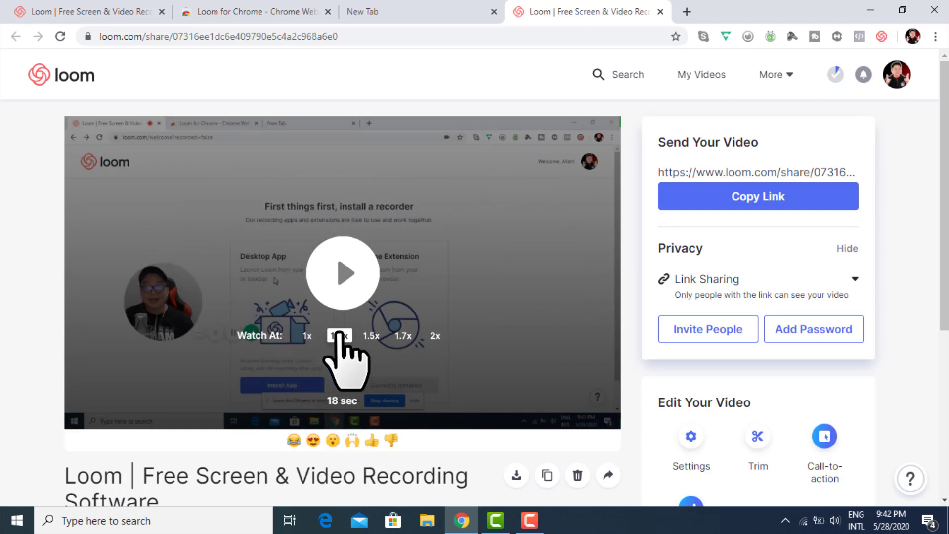
left_click(371, 335)
left_click(403, 335)
left_click(434, 335)
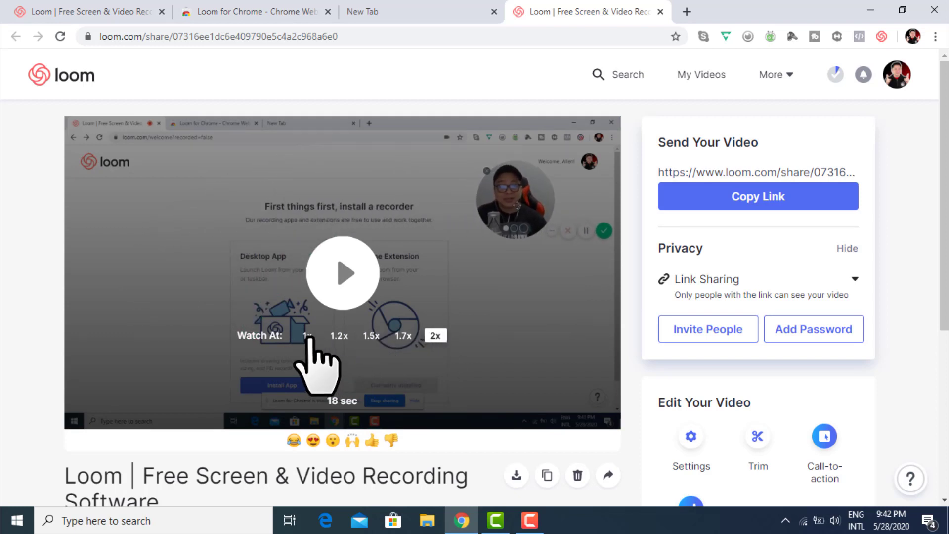
left_click(339, 335)
left_click(306, 335)
Step: Play the recording with its sound muted and pause it at about 0:12
left_click(343, 269)
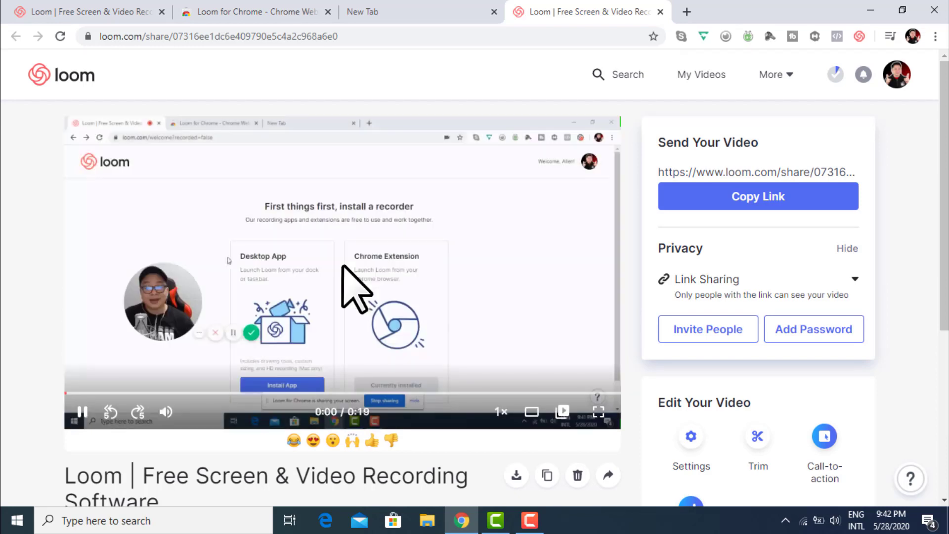
left_click(167, 412)
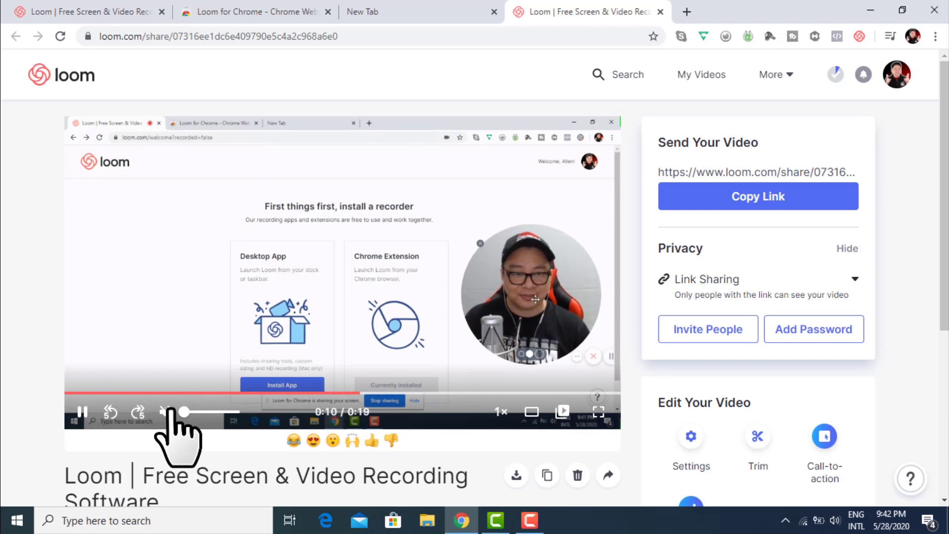
left_click(83, 411)
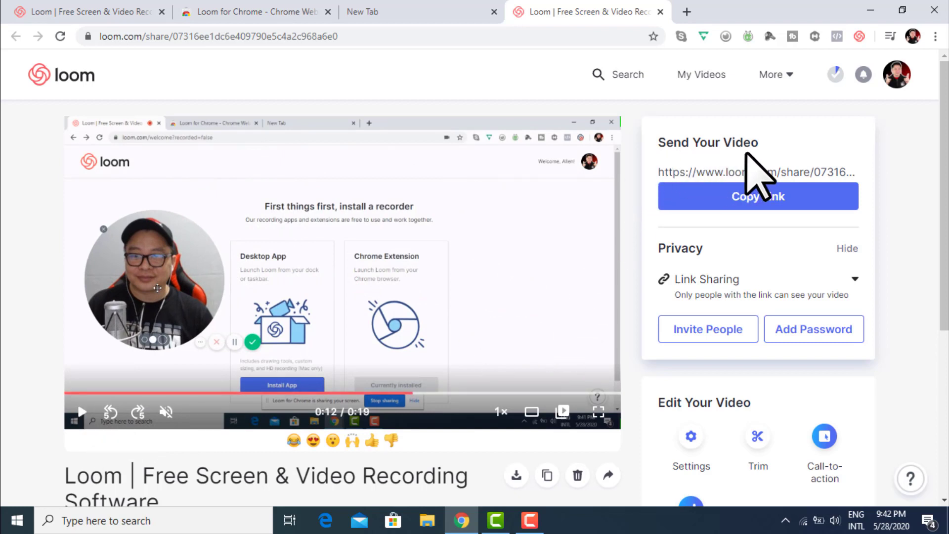
Step: Copy the recorded video's share link
left_click(777, 195)
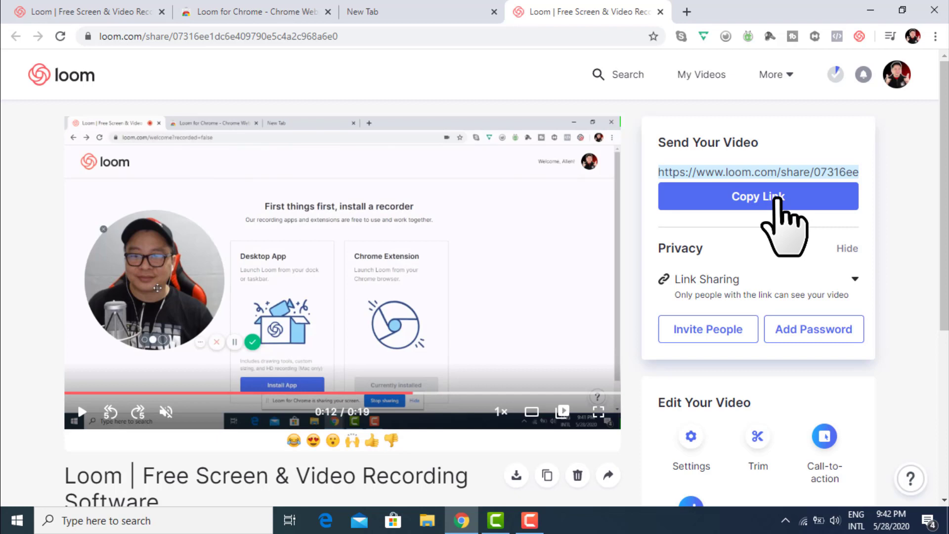
Step: Examine the video's privacy and editing options, plus the download, duplicate, delete and share actions beside its title
scroll(784, 223, "down", 1)
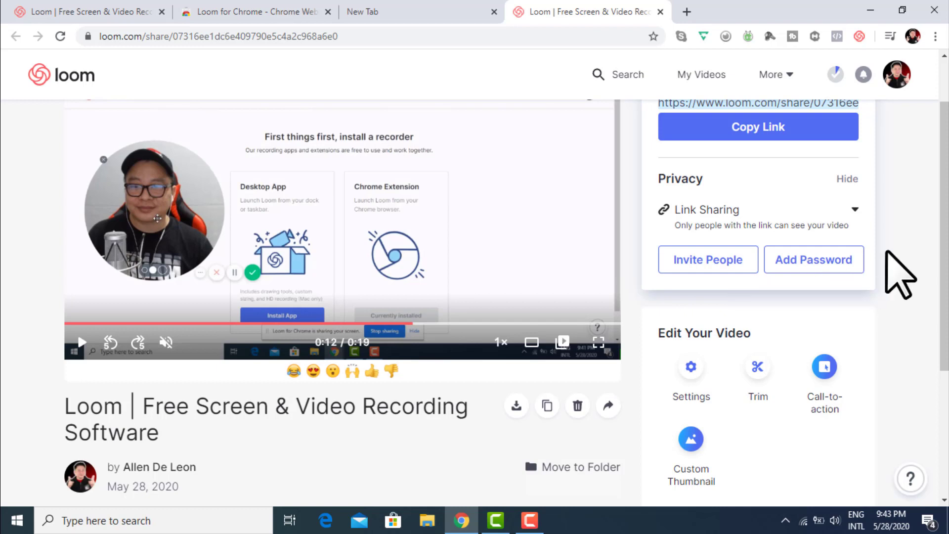
scroll(884, 276, "down", 1)
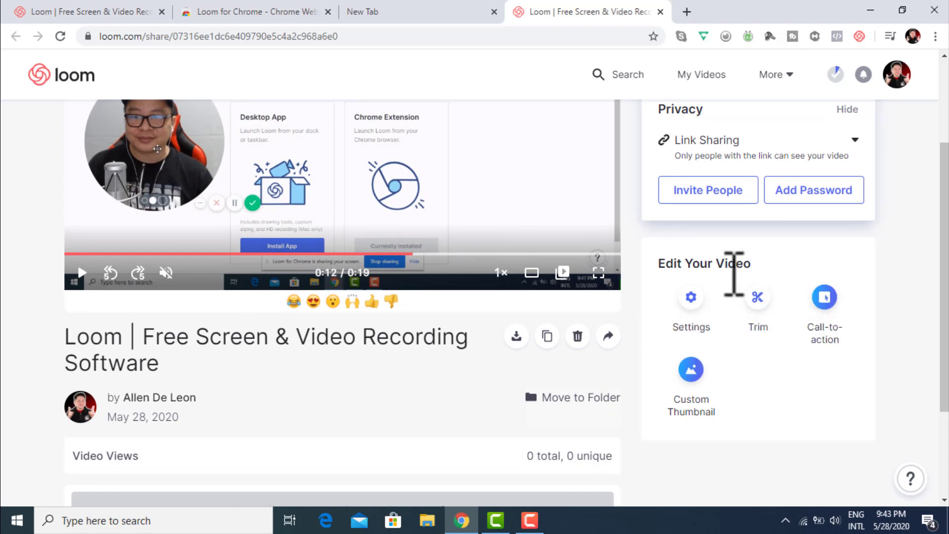
scroll(791, 327, "up", 1)
scroll(810, 356, "down", 1)
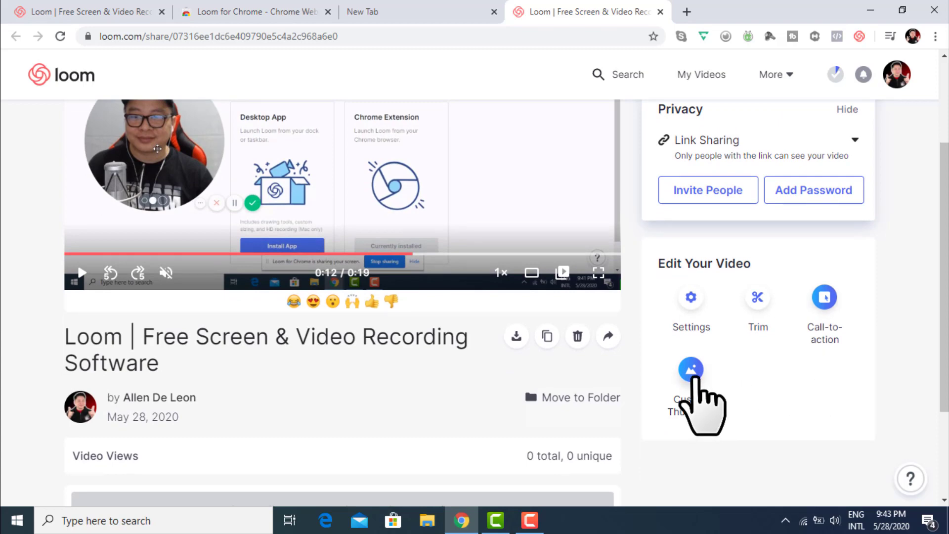
scroll(695, 378, "up", 1)
scroll(737, 374, "up", 1)
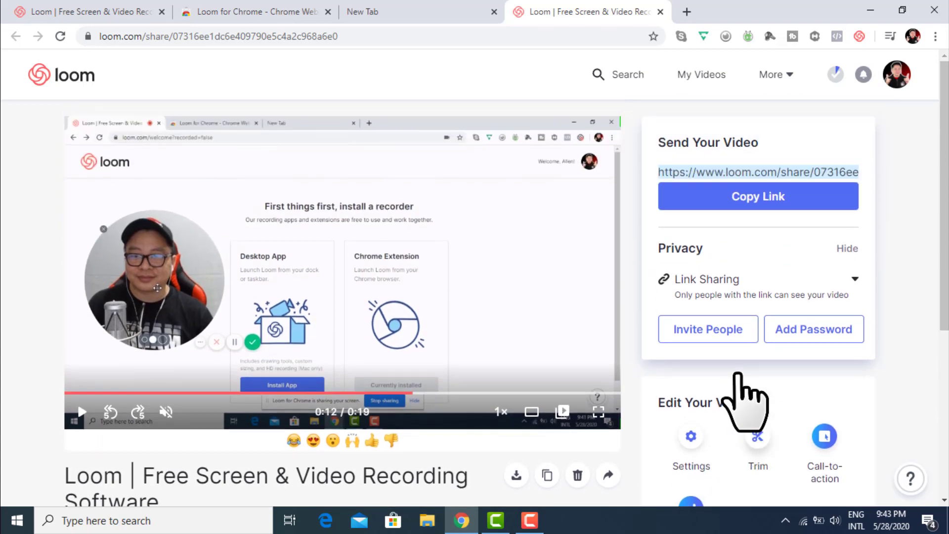
scroll(736, 374, "down", 1)
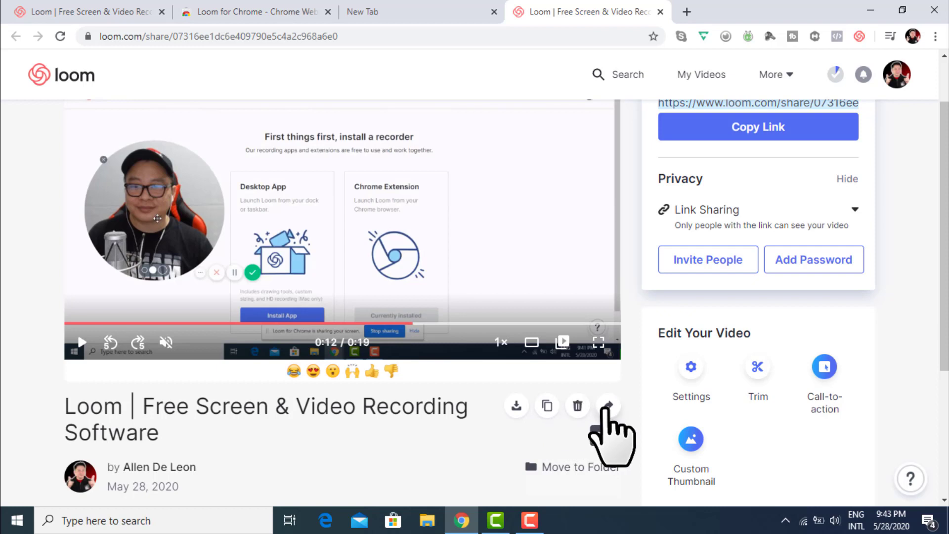
scroll(593, 415, "up", 2)
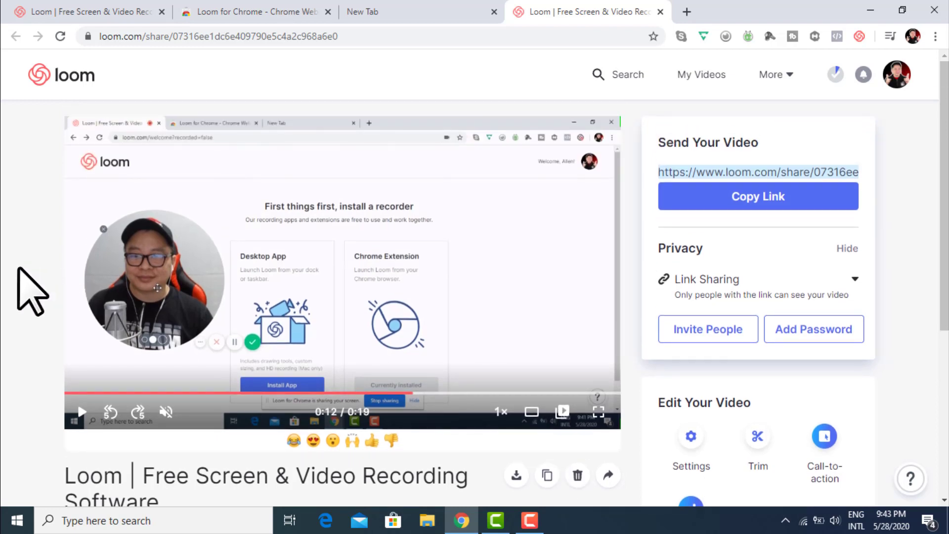